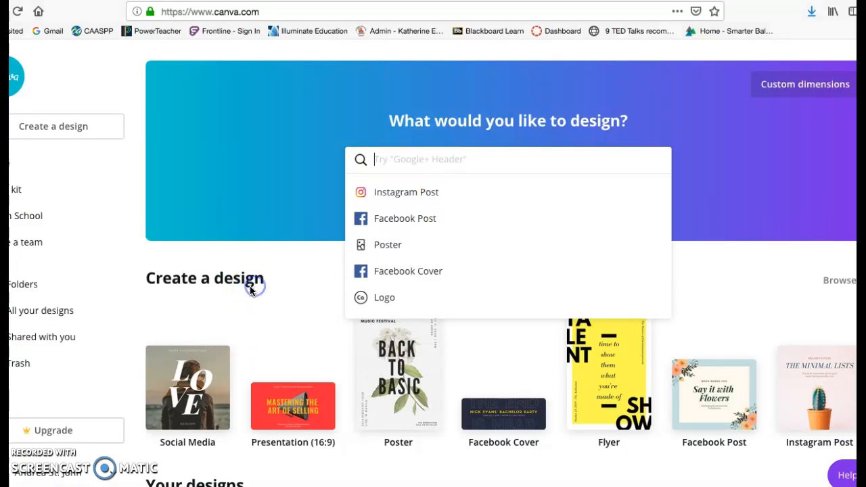
- Find the Brochure design type by searching for "broch" and create a new brochure design
scroll(247, 286, "down", 4)
scroll(247, 286, "down", 2)
scroll(248, 285, "up", 6)
left_click(436, 154)
type("broch")
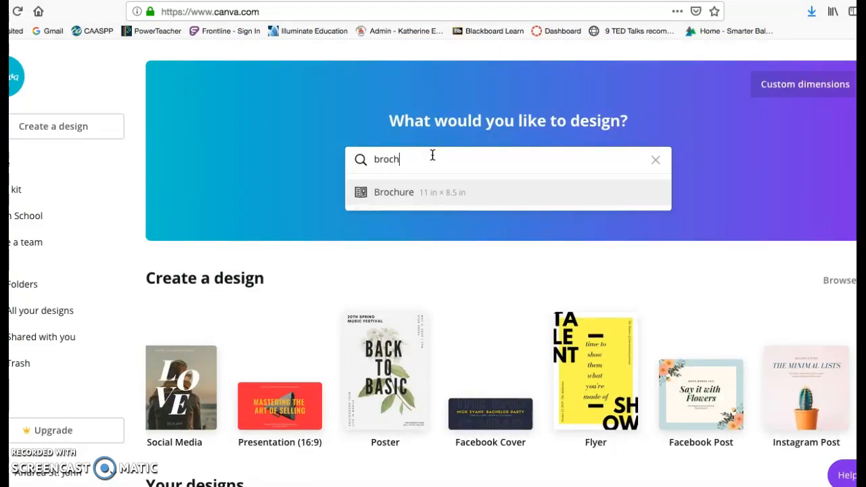
left_click(406, 191)
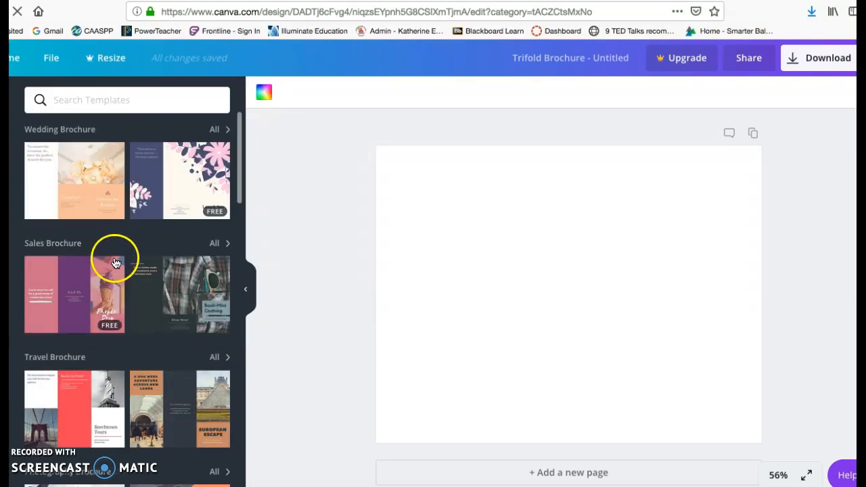
- Browse the brochure templates and apply the second page of the Green & Yellow Formal University School Trifold Brochure
scroll(124, 250, "down", 5)
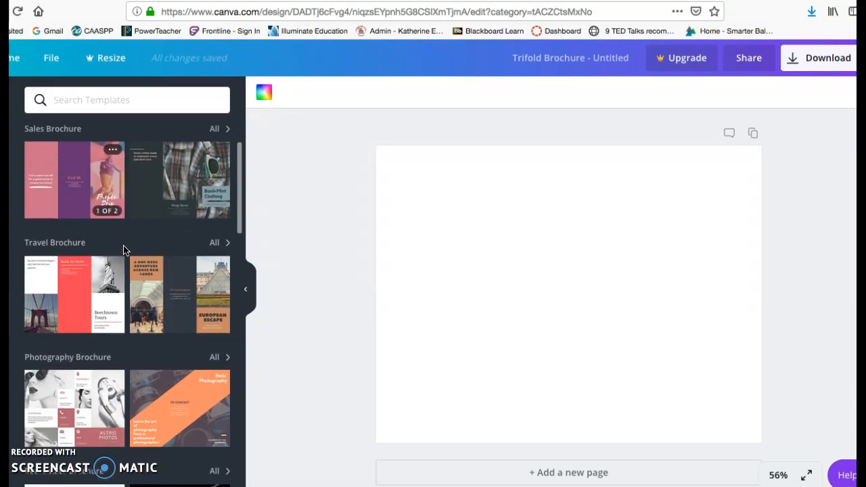
scroll(124, 251, "down", 2)
scroll(176, 285, "down", 2)
scroll(176, 287, "down", 3)
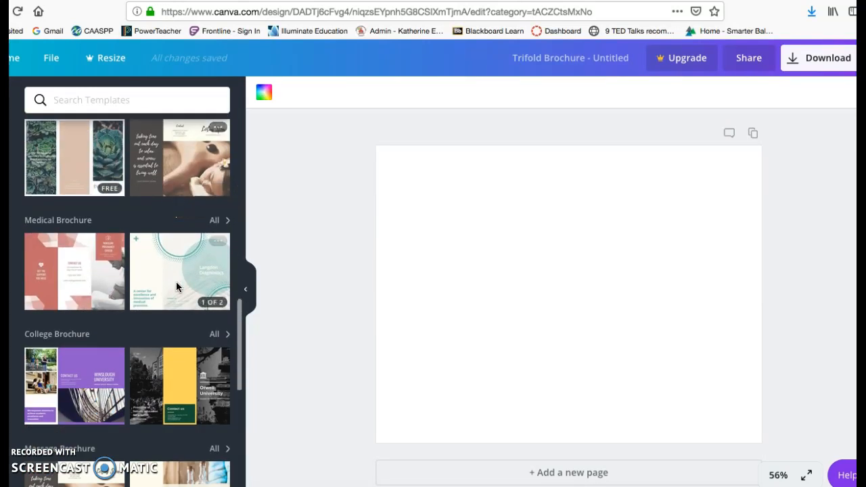
scroll(115, 220, "down", 2)
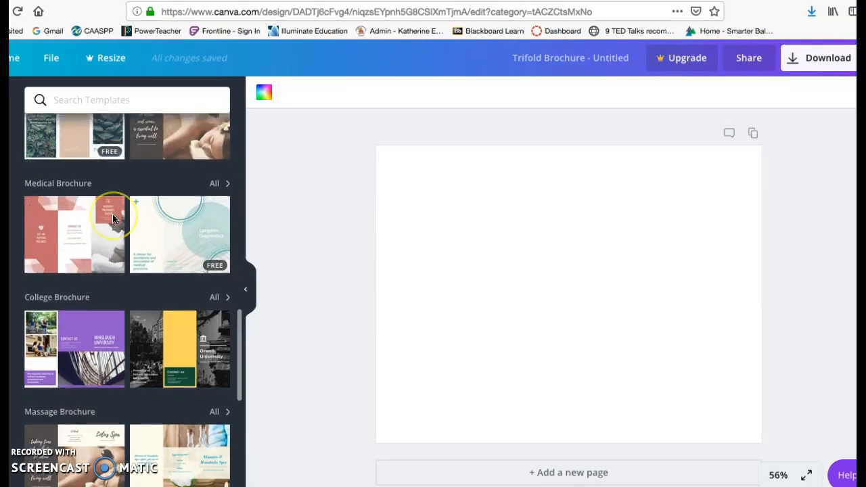
scroll(181, 217, "down", 1)
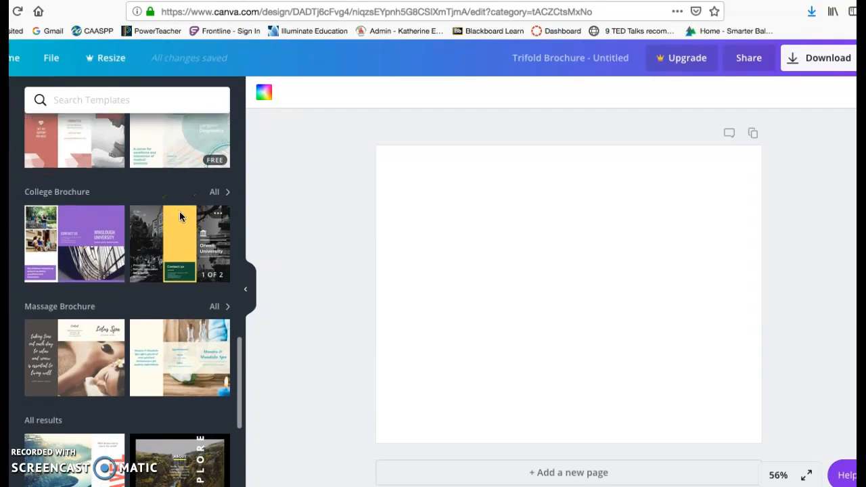
left_click(176, 252)
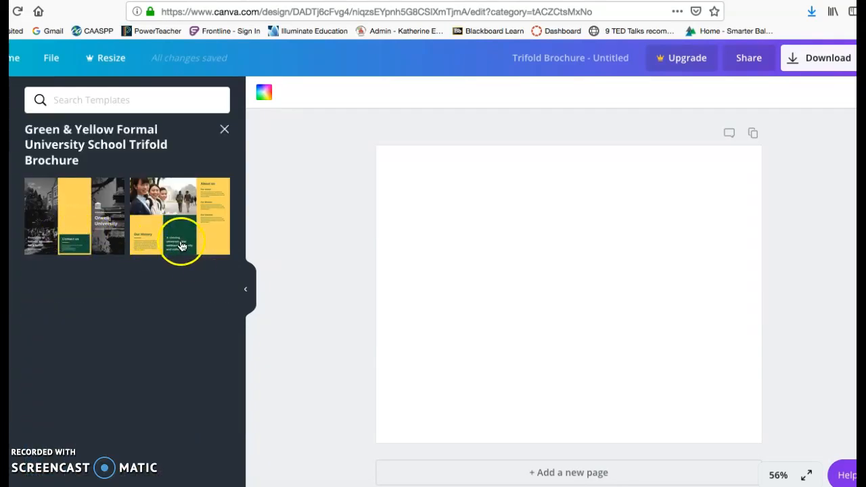
left_click(177, 216)
left_click(445, 360)
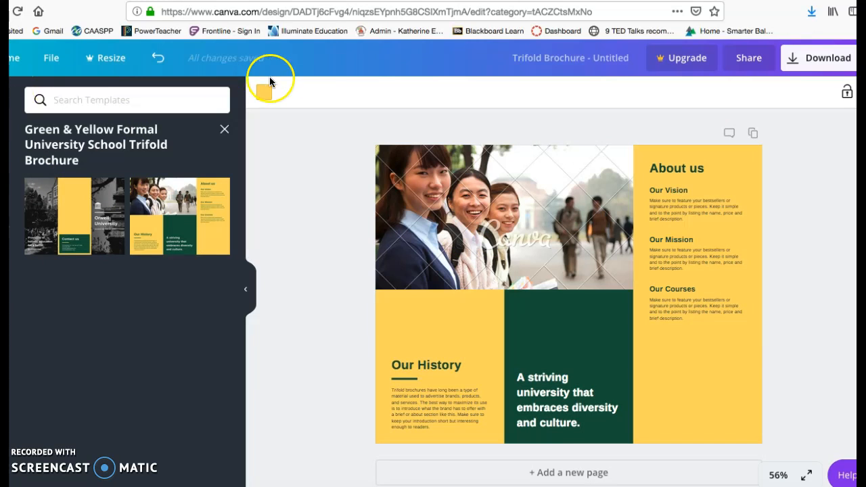
- Select the group photo, the Our History text and the About us heading in turn to examine their editing options
left_click(479, 218)
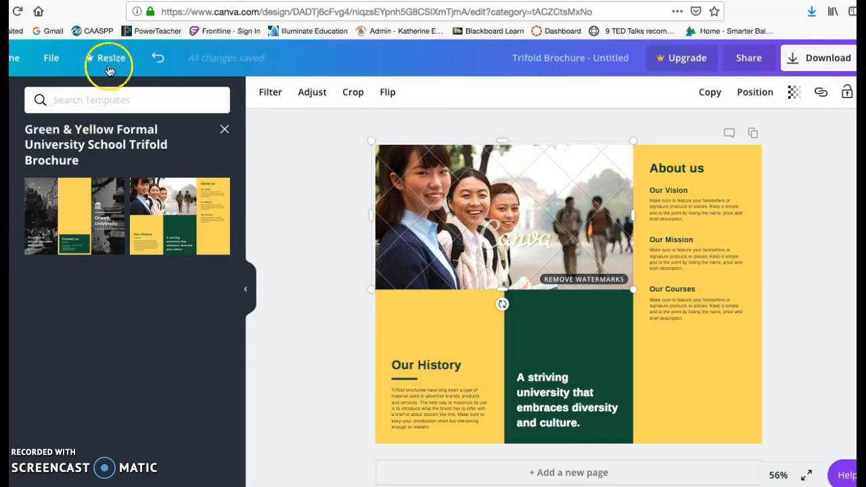
left_click(422, 387)
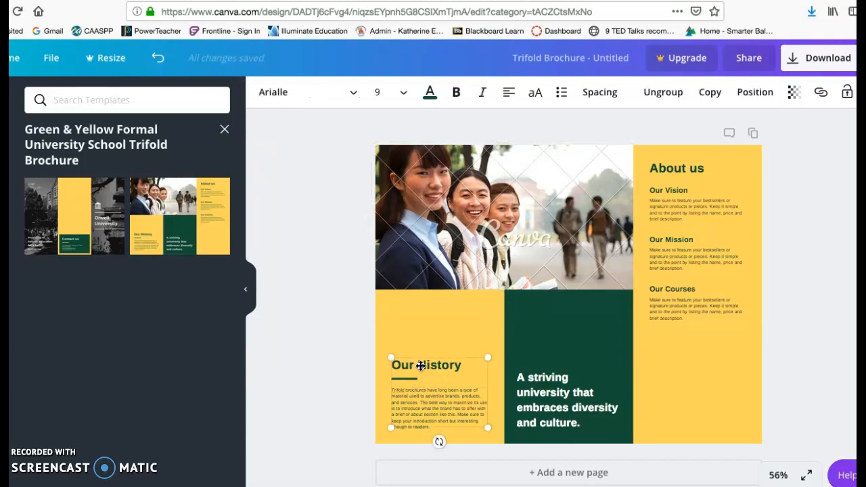
double_click(427, 403)
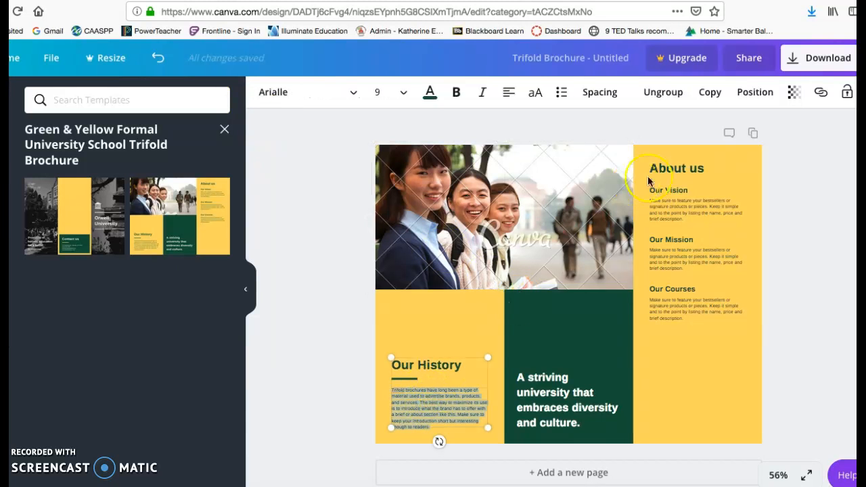
left_click(680, 167)
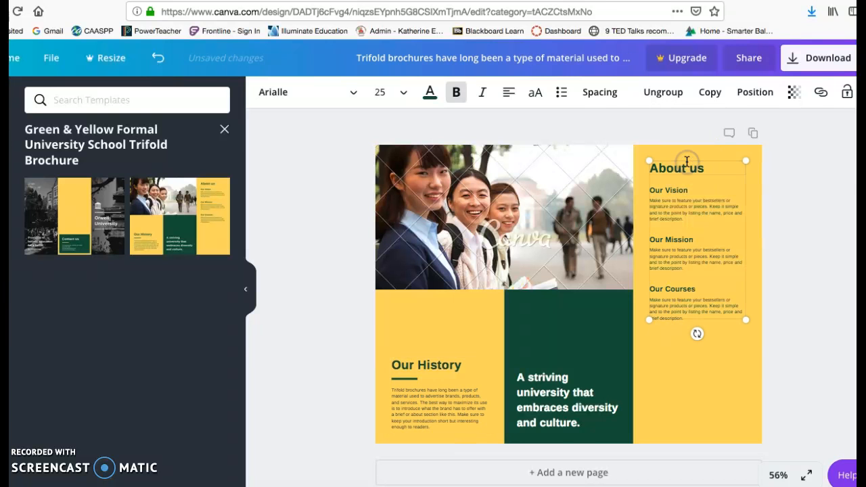
- Switch to the Malala P1 document in Google Docs, look through it and copy the Introduction paragraph
left_click(325, 3)
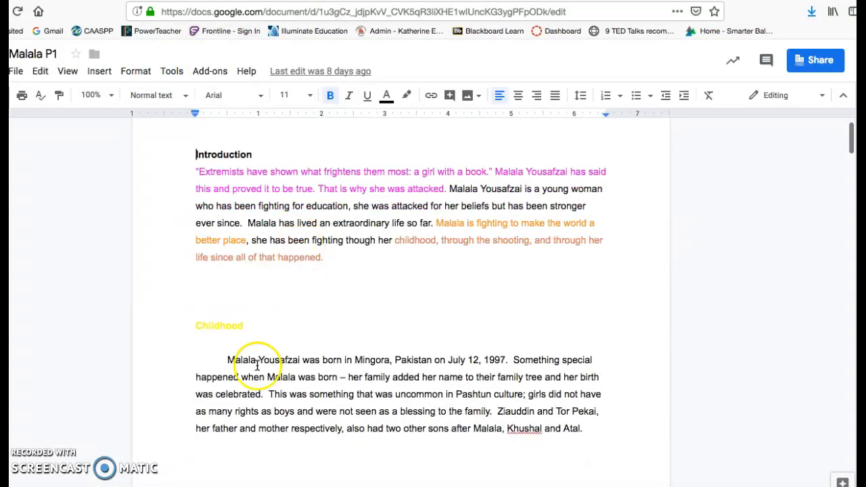
triple_click(248, 358)
scroll(247, 358, "down", 3)
left_click(303, 322)
scroll(304, 323, "down", 10)
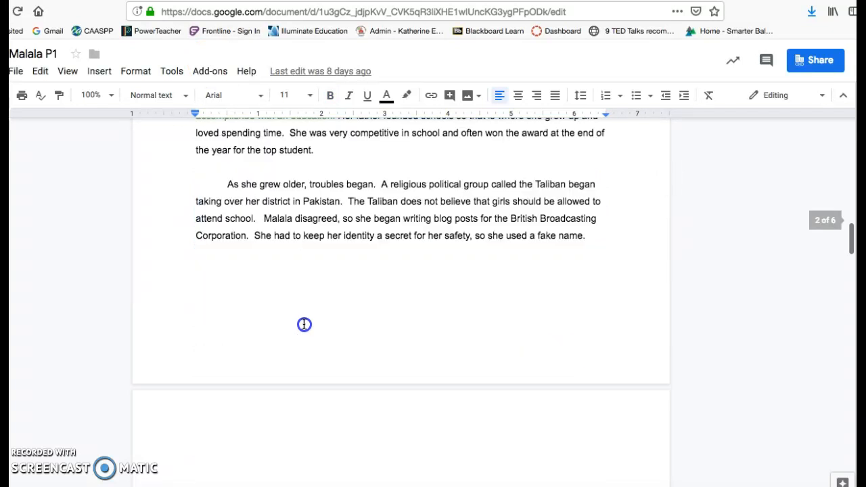
left_click(318, 269)
scroll(319, 271, "down", 2)
scroll(317, 273, "up", 10)
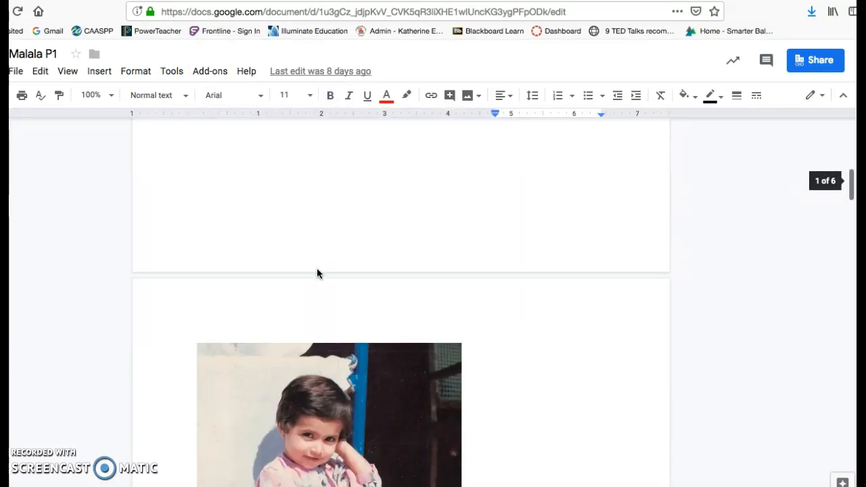
left_click(309, 268)
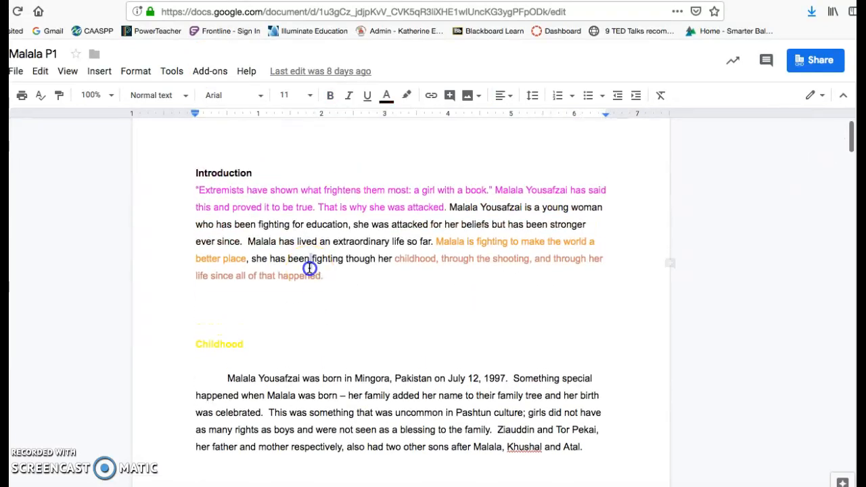
triple_click(309, 268)
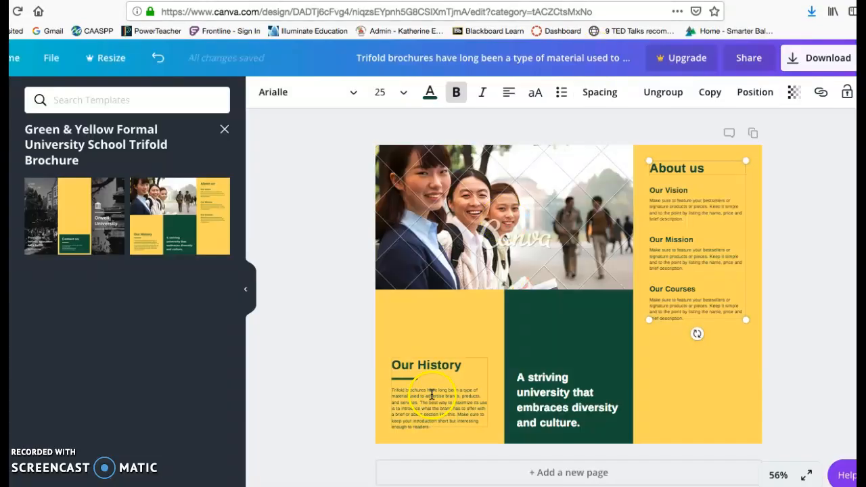
- Replace the body text under Our History with the copied Introduction paragraph and set its font size to 10
triple_click(431, 394)
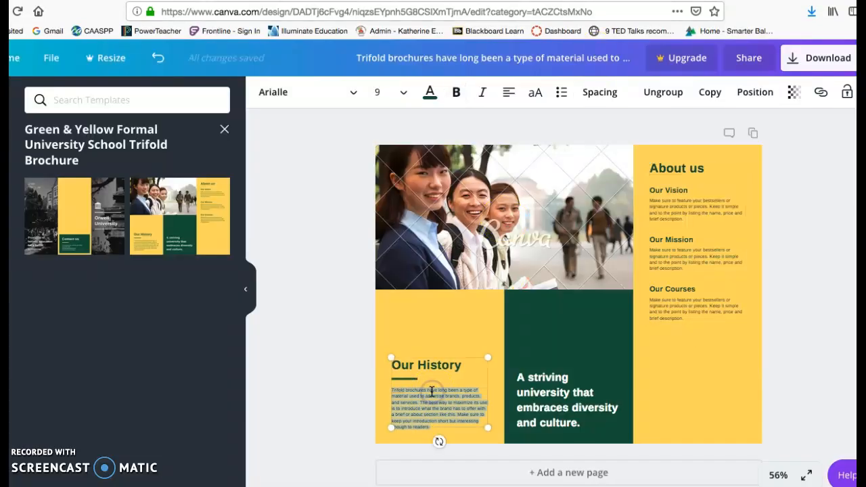
type("\"Extremists have shown what frightens them most: a girl with a book.\" Malala Yousafzai has said this and proved it to be true. That is why she was attacked. Malala Yousafzai is a young woman who has been fighting for education. She was attacked for her beliefs but has been stronger ever since.  Malala has lived an extraordinary life so far. Malala is fighting to make the world a better place, she has been fighting though her childhood, through the schooling, and through her life since all of that happened.")
left_click(417, 424)
left_click_drag(417, 424, 394, 356)
left_click(405, 95)
left_click(386, 180)
left_click(360, 360)
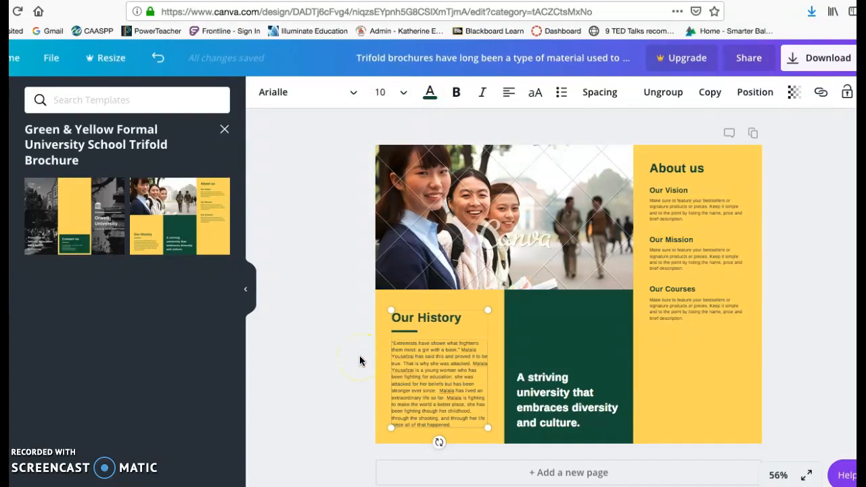
left_click(359, 361)
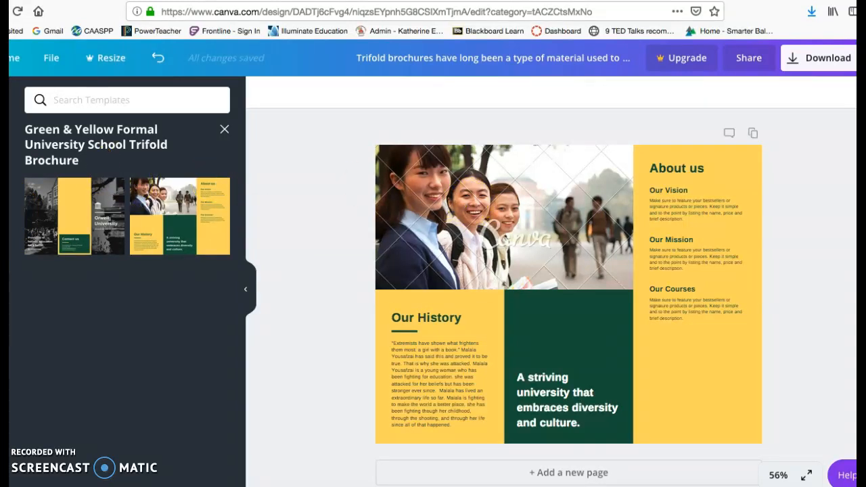
left_click(2, 153)
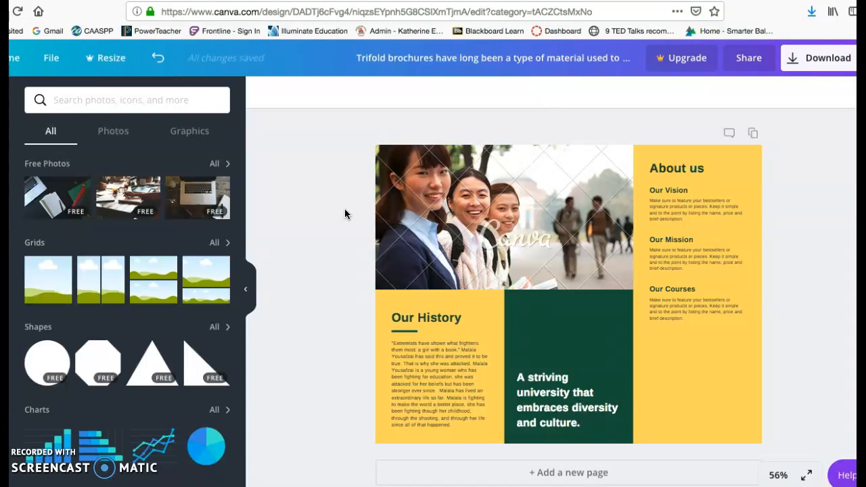
left_click_drag(176, 196, 441, 238)
double_click(441, 237)
right_click(442, 236)
left_click(329, 261)
scroll(135, 293, "down", 2)
scroll(135, 293, "down", 3)
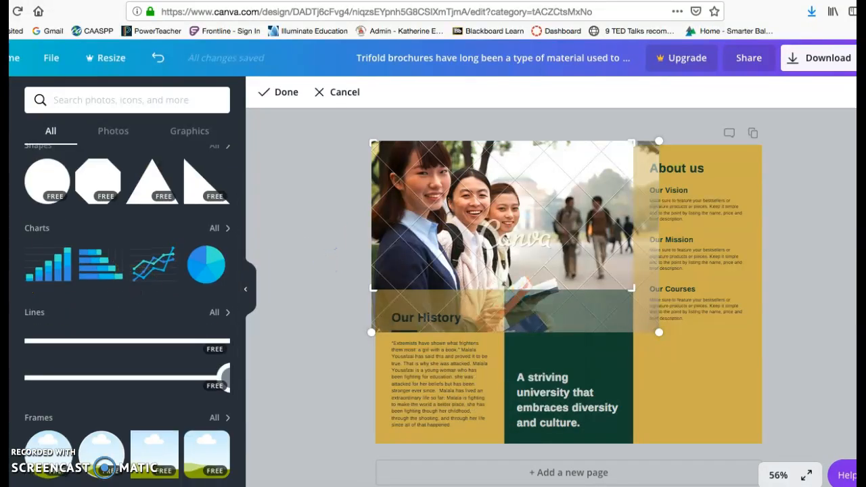
- Replace the group photo with the uploaded Malala portrait and crop its frame to the width of the Our History panel
left_click(311, 215)
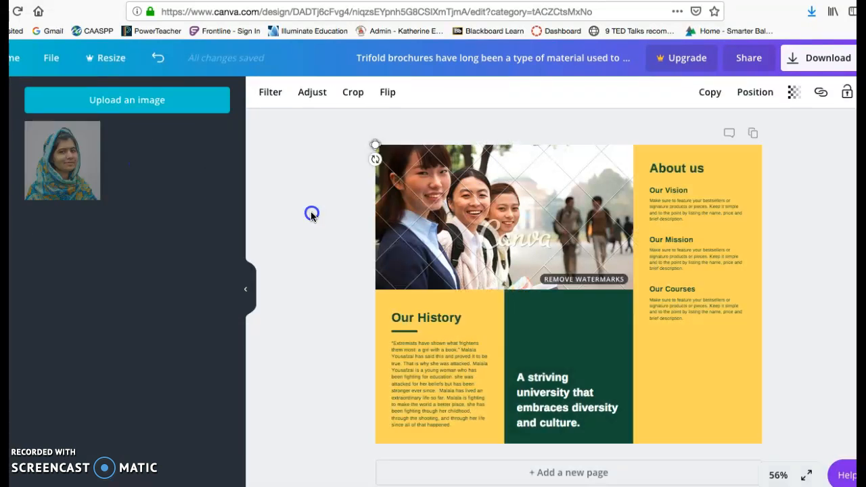
left_click_drag(312, 213, 473, 223)
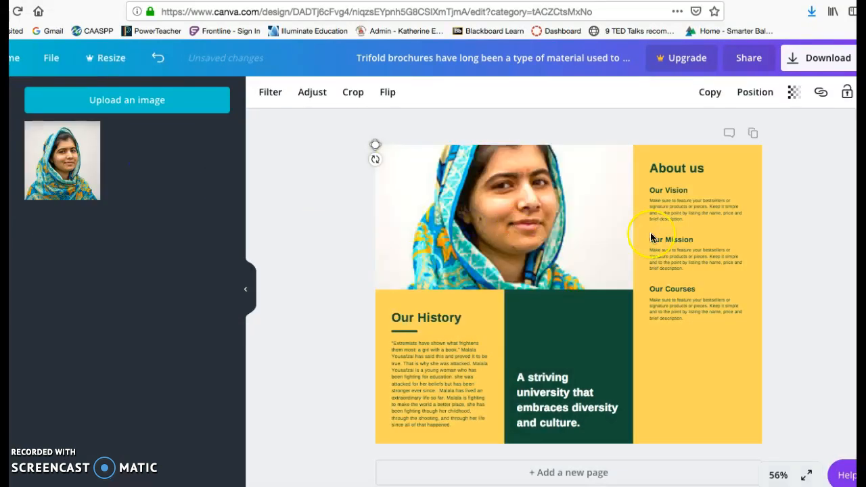
double_click(507, 208)
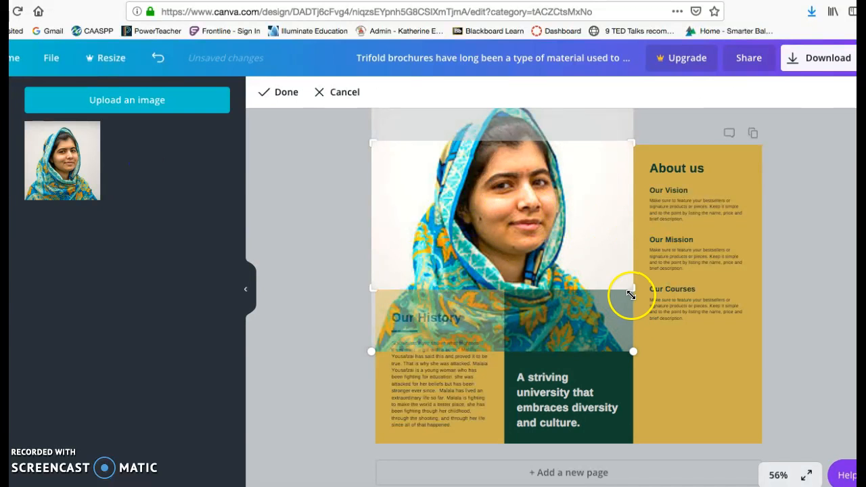
left_click_drag(630, 291, 505, 281)
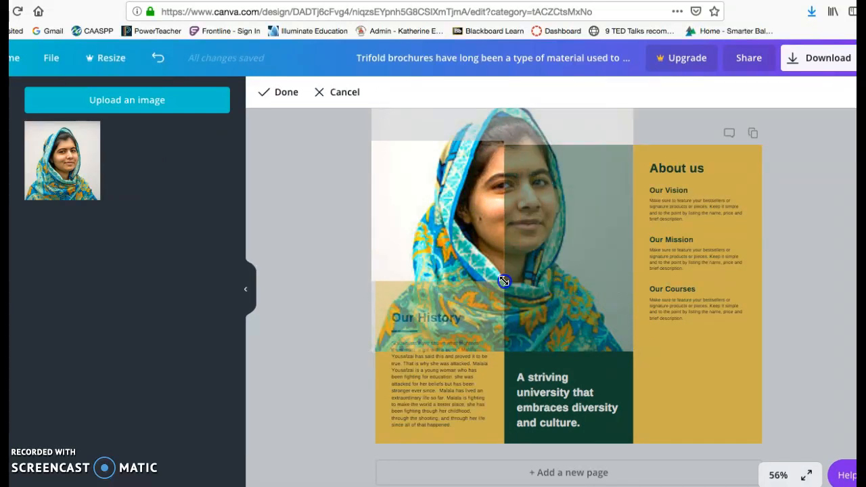
left_click(474, 223)
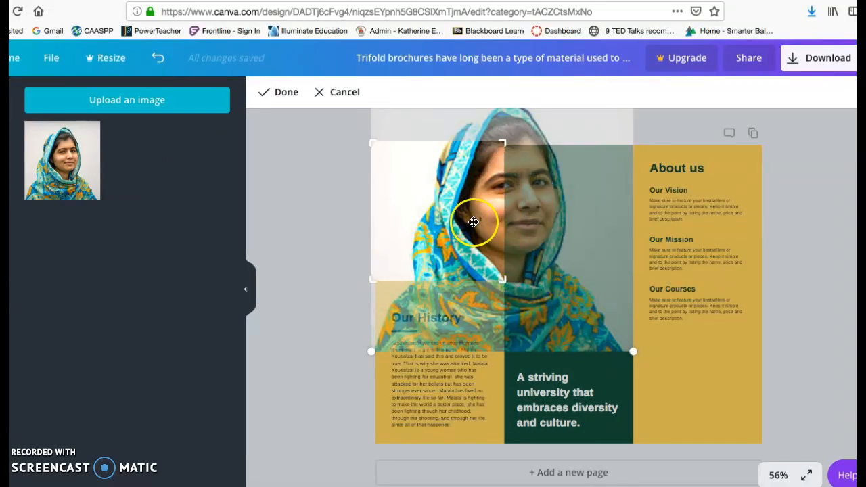
double_click(415, 180)
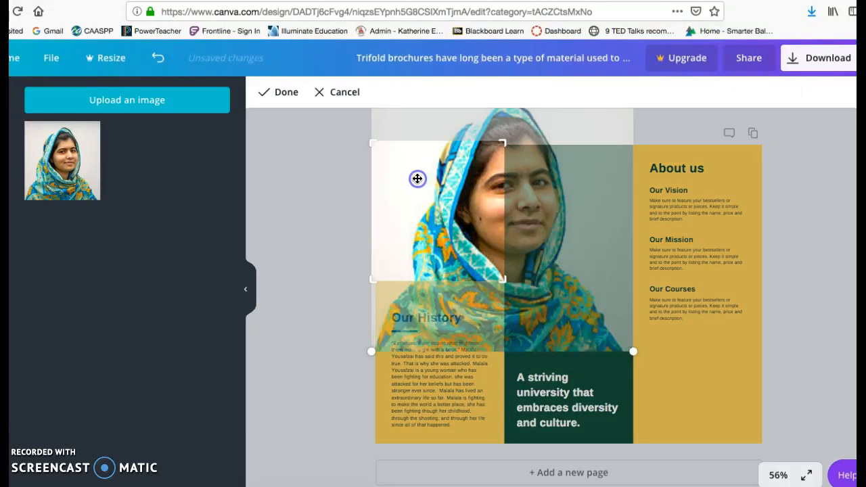
- Scale down and reposition the portrait inside its cropped frame above Our History, then apply the crop
left_click_drag(629, 349, 503, 284)
left_click_drag(467, 203, 439, 240)
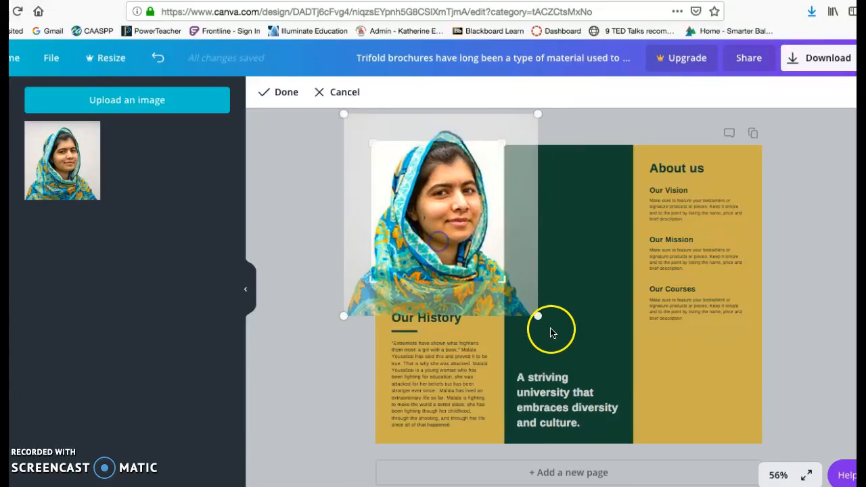
left_click_drag(538, 316, 489, 285)
left_click_drag(463, 224, 488, 240)
left_click_drag(490, 282, 502, 284)
left_click(345, 287)
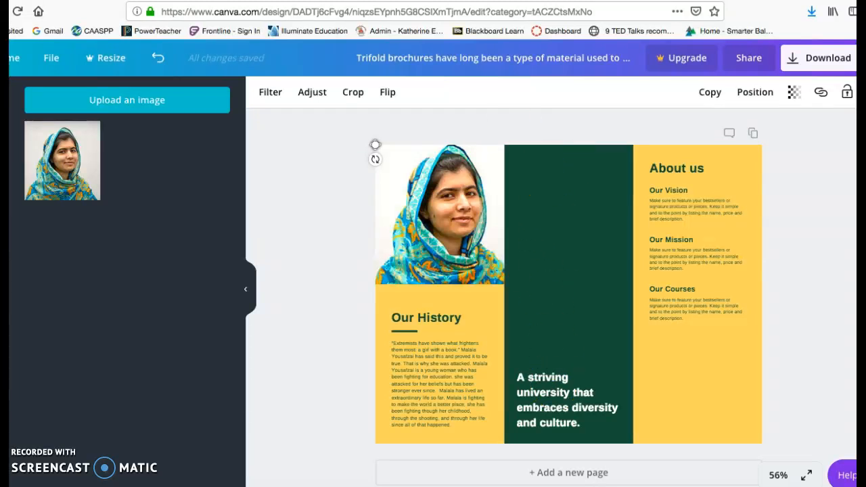
- Copy the first paragraph under Childhood from the Malala P1 document in Google Docs and return to the Canva brochure
key("ctrl+Tab")
left_click(276, 366)
scroll(271, 291, "down", 2)
triple_click(266, 273)
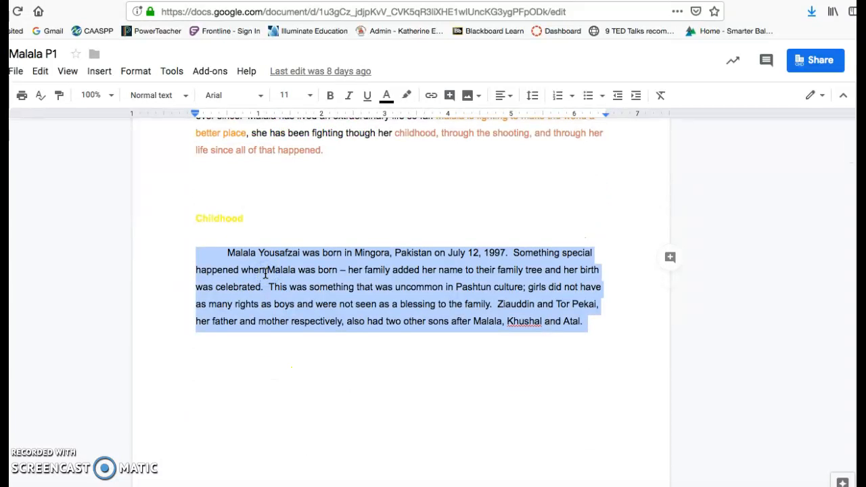
key("ctrl+shift+Tab")
- Replace the text in the green middle panel with the copied Childhood paragraph and reduce its font size to fit
left_click(551, 429)
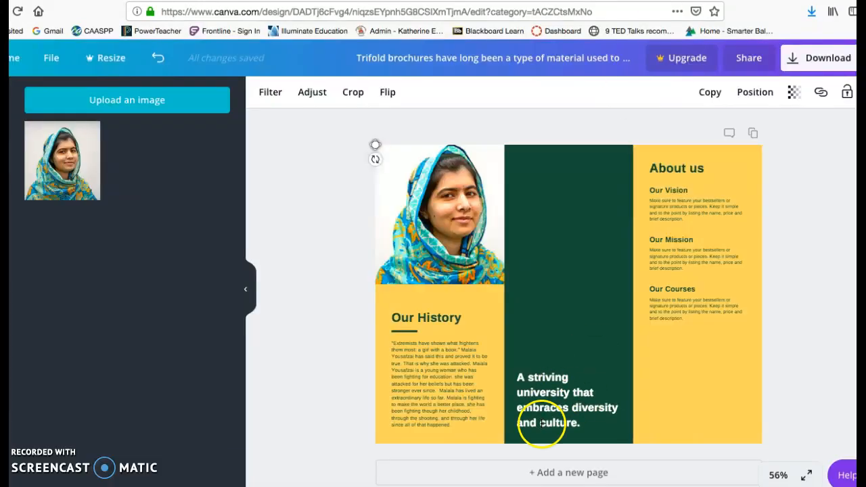
double_click(541, 404)
key("ctrl+v")
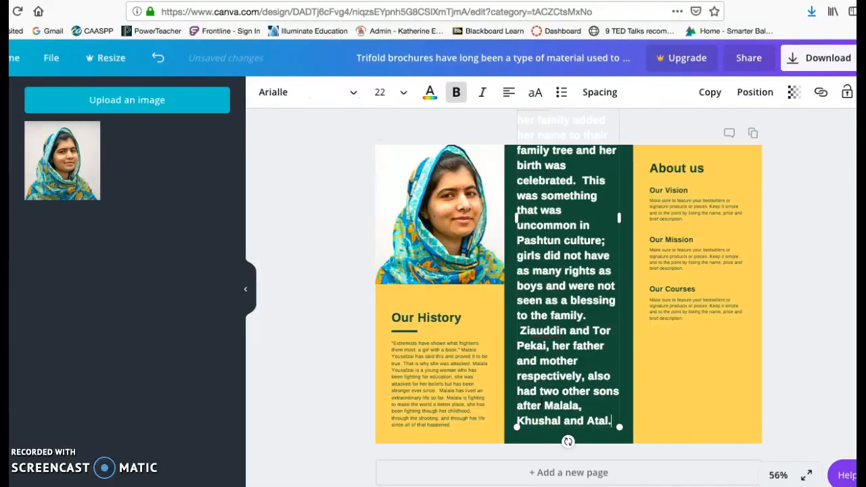
left_click_drag(609, 421, 510, 72)
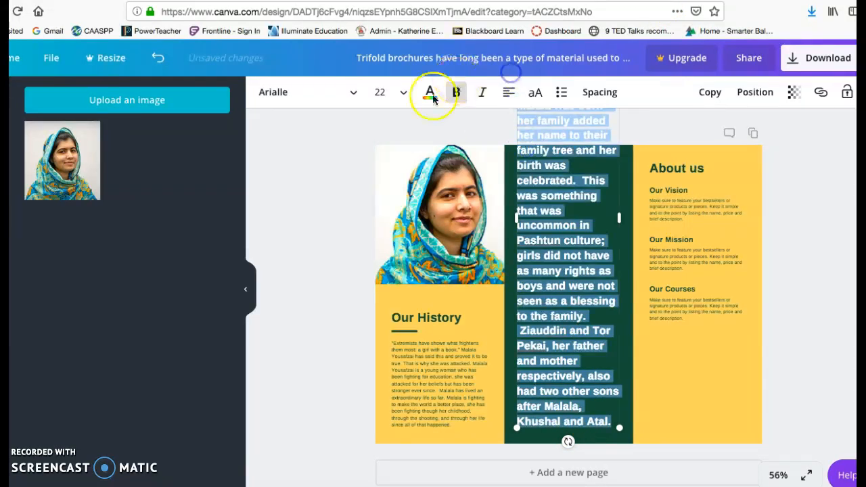
left_click(401, 92)
left_click(405, 182)
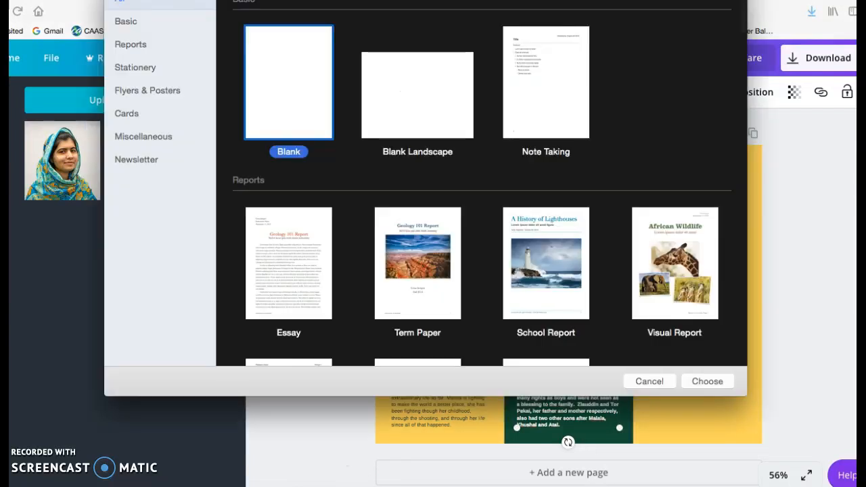
- Copy the two Childhood paragraphs from "When Malala was young" through "she used a fake name" in the Malala P1 Google Doc
key("Escape")
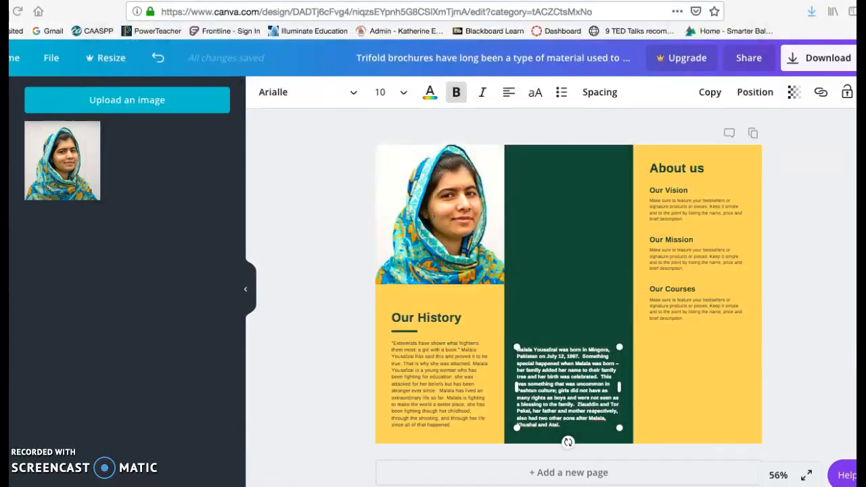
key("ctrl+Tab")
scroll(392, 280, "down", 10)
scroll(392, 280, "down", 1)
left_click_drag(228, 245, 335, 138)
scroll(335, 138, "up", 15)
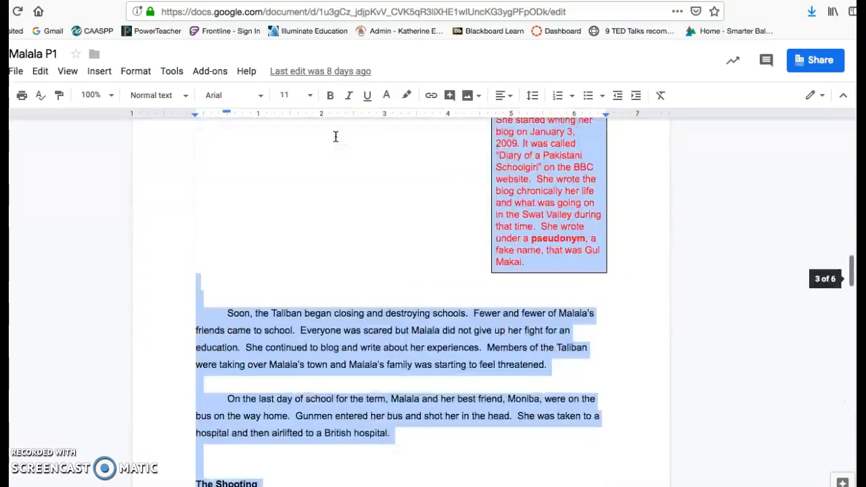
left_click(313, 249)
scroll(313, 249, "down", 5)
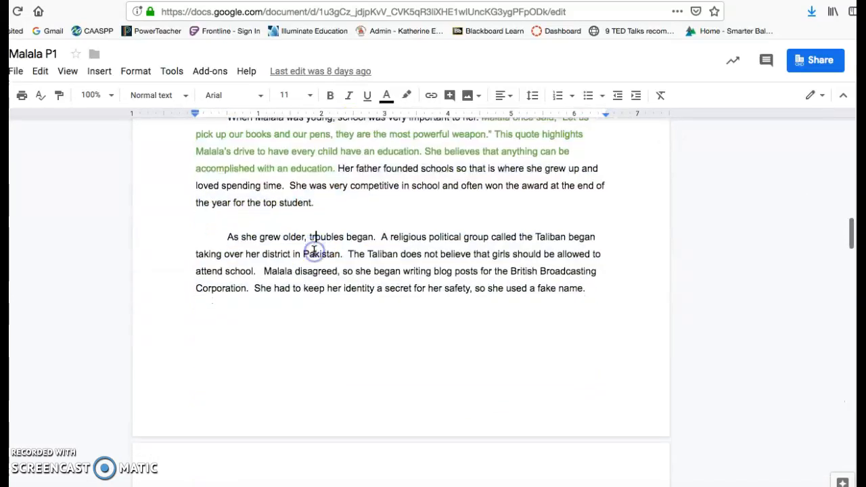
scroll(313, 250, "up", 5)
left_click_drag(609, 307, 226, 464)
key("ctrl+c")
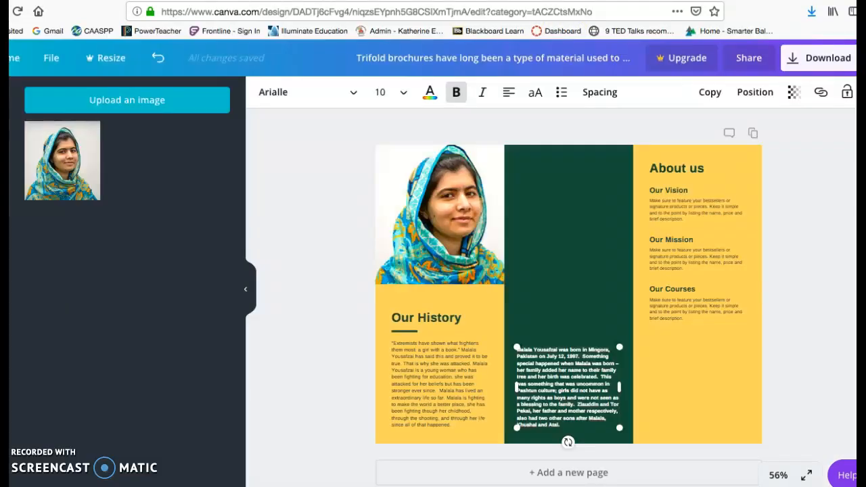
- Add the copied paragraphs after the existing text in the brochure's green panel, with a blank line separating them from the first paragraph
left_click(564, 423)
key("ctrl+v")
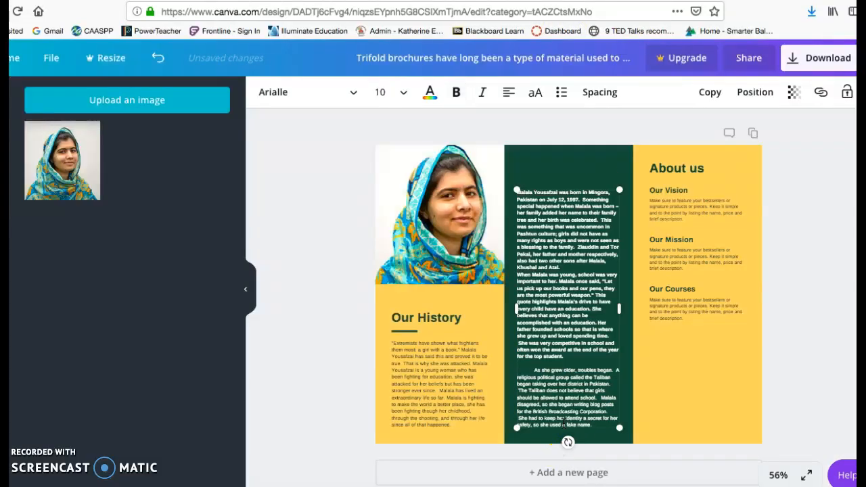
key("Return")
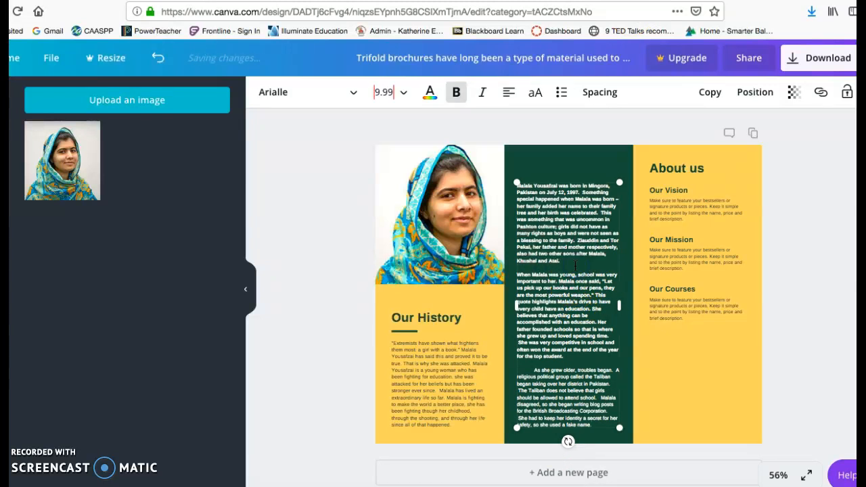
- Enlarge the green panel's text box and widen it to span the full width of the panel
left_click_drag(517, 182, 517, 151)
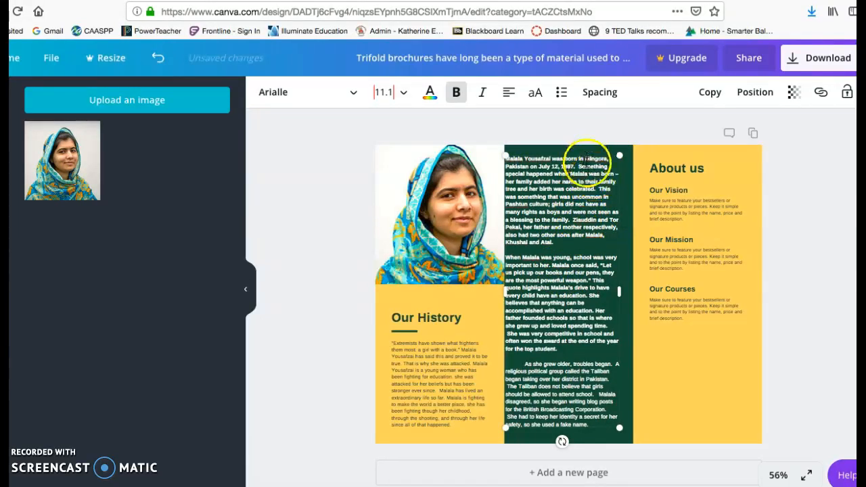
left_click_drag(618, 292, 634, 288)
left_click_drag(507, 170, 524, 180)
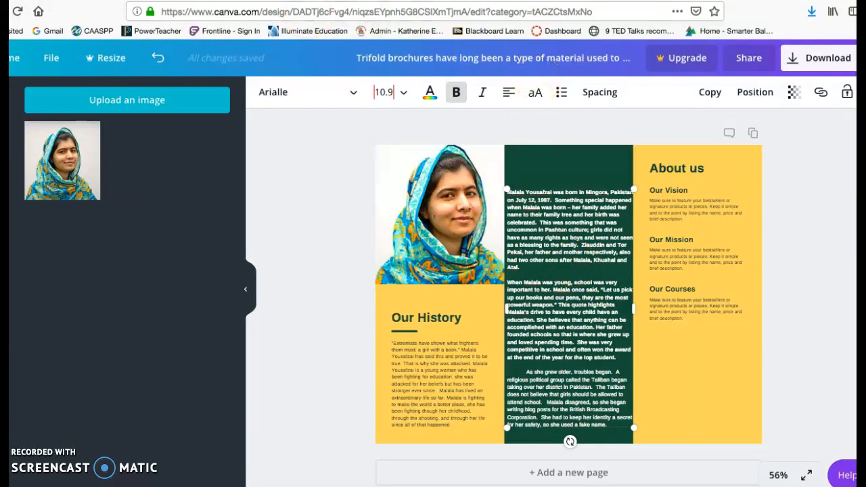
- Copy the last two Childhood paragraphs, starting at "Soon, the Taliban began closing", from the Google Doc and append them to the green panel's text in Canva
key("ctrl+Tab")
left_click(300, 246)
scroll(300, 248, "down", 12)
left_click_drag(392, 296, 226, 175)
key("ctrl+c")
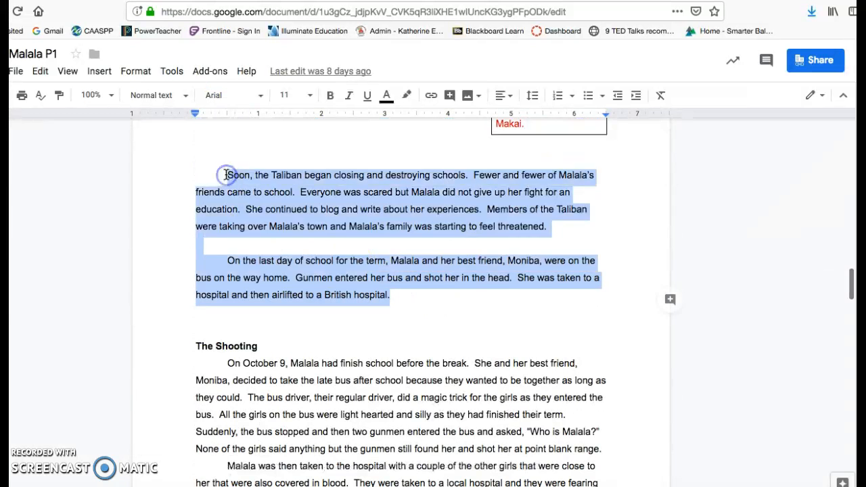
key("ctrl+Tab")
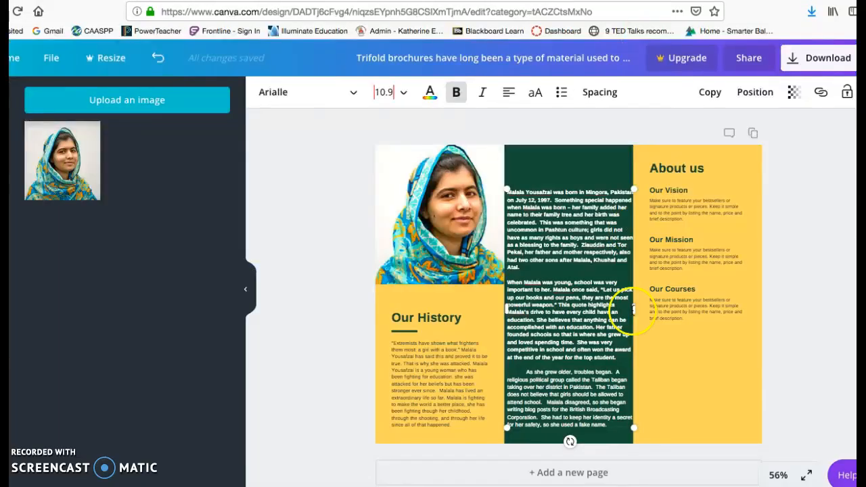
key("ctrl+v")
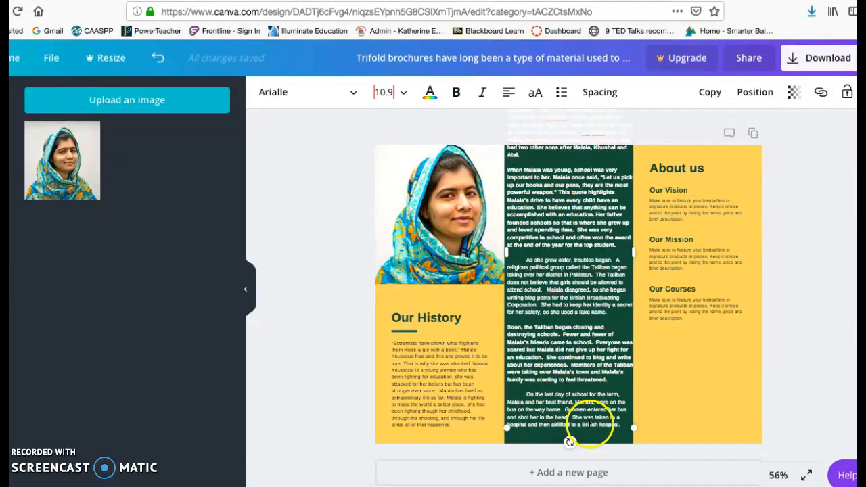
- Set all of the green panel's text to font size 10 and move the text box down to fit within the panel
left_click_drag(623, 428, 542, 98)
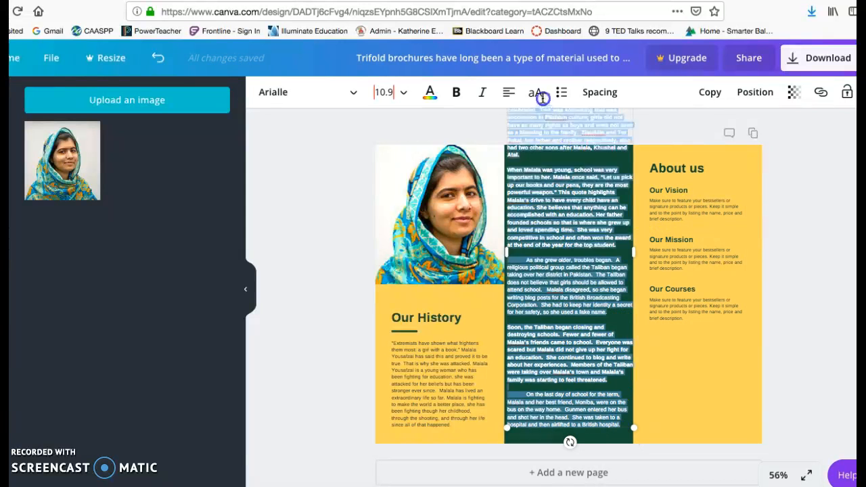
left_click(403, 92)
left_click(384, 151)
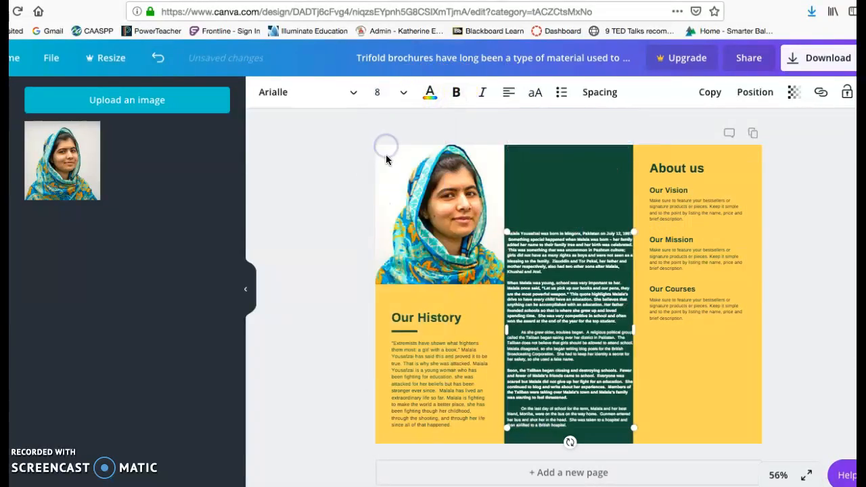
left_click(379, 92)
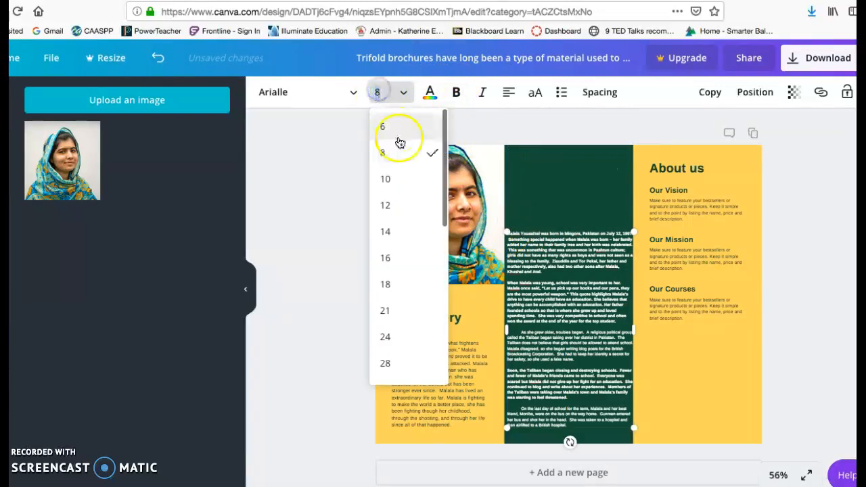
left_click(388, 177)
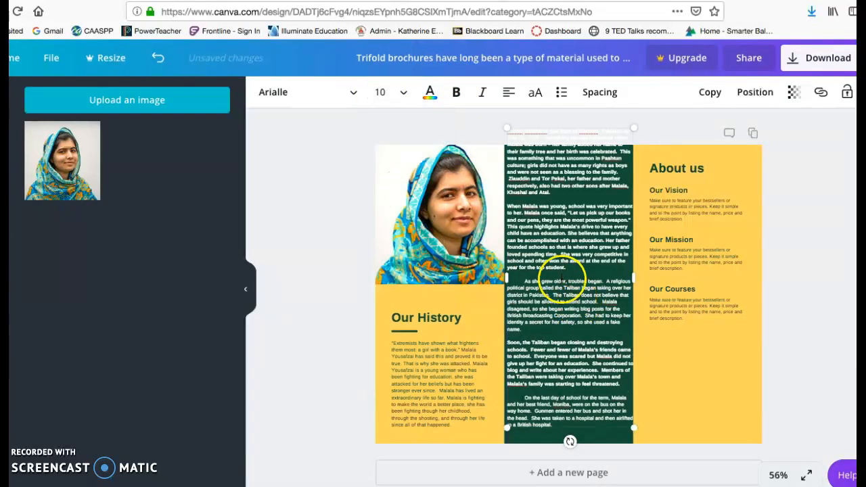
left_click_drag(600, 126, 598, 141)
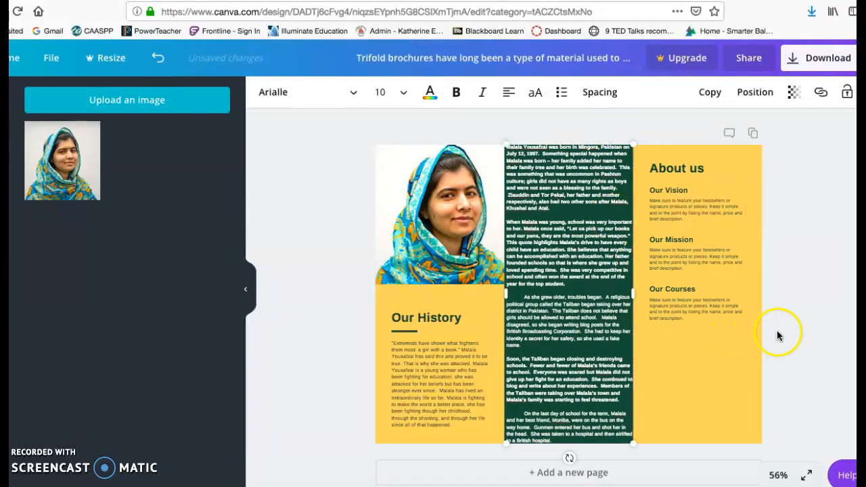
- Browse the elements library's shapes, charts, lines and frames, and select the Our History text group
left_click(718, 333)
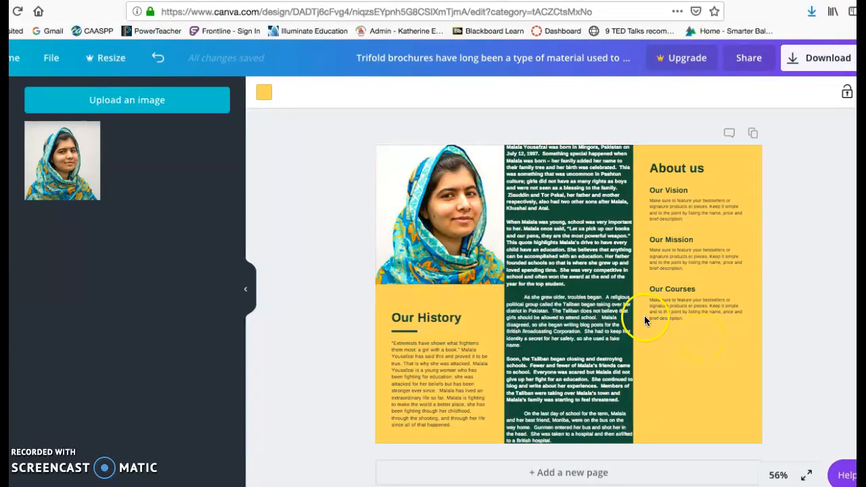
left_click(688, 339)
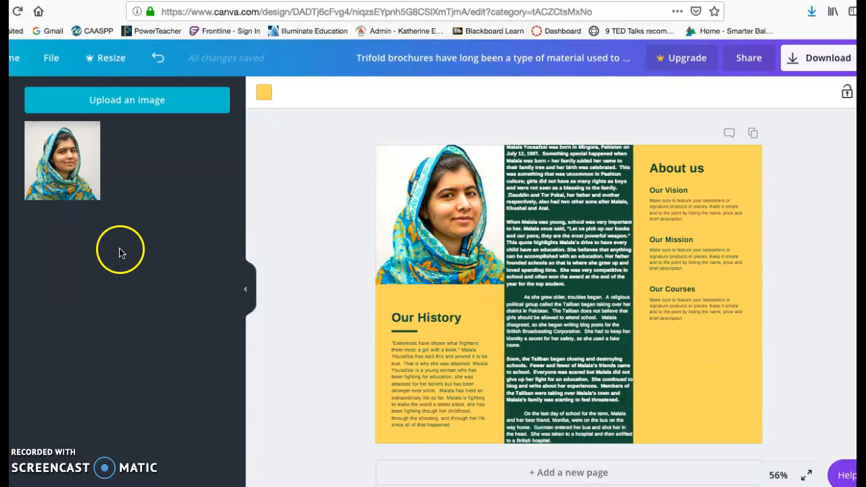
left_click(4, 136)
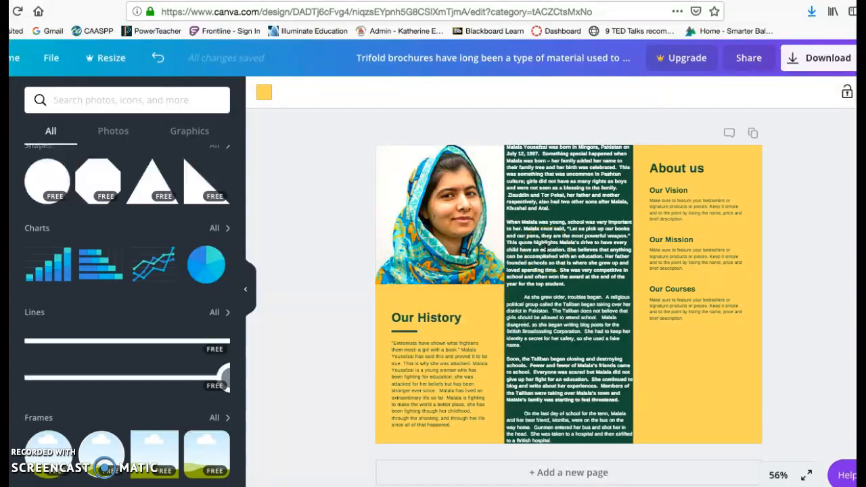
left_click(547, 249)
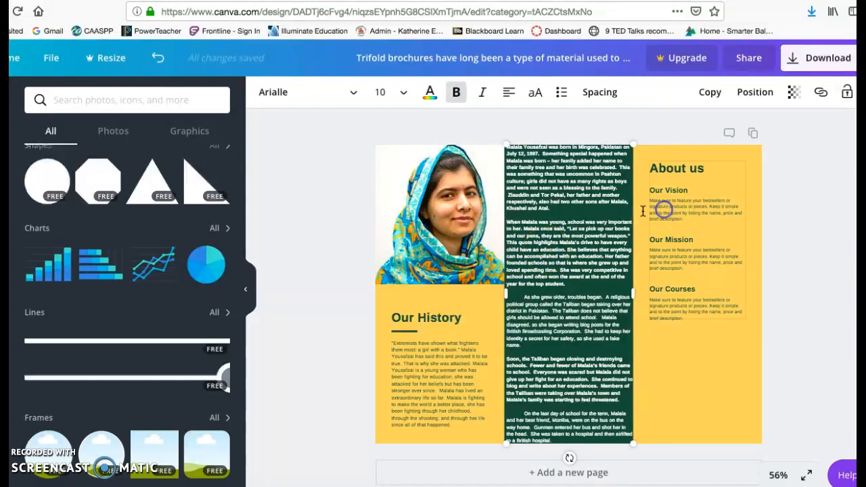
left_click(470, 318)
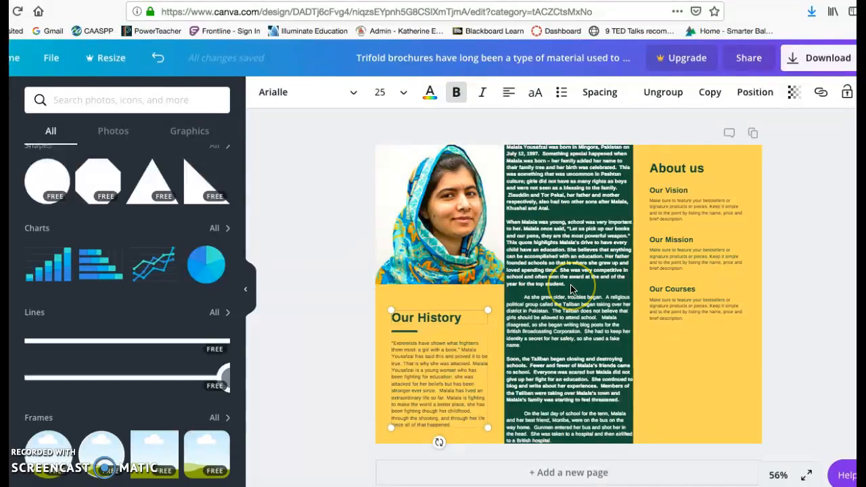